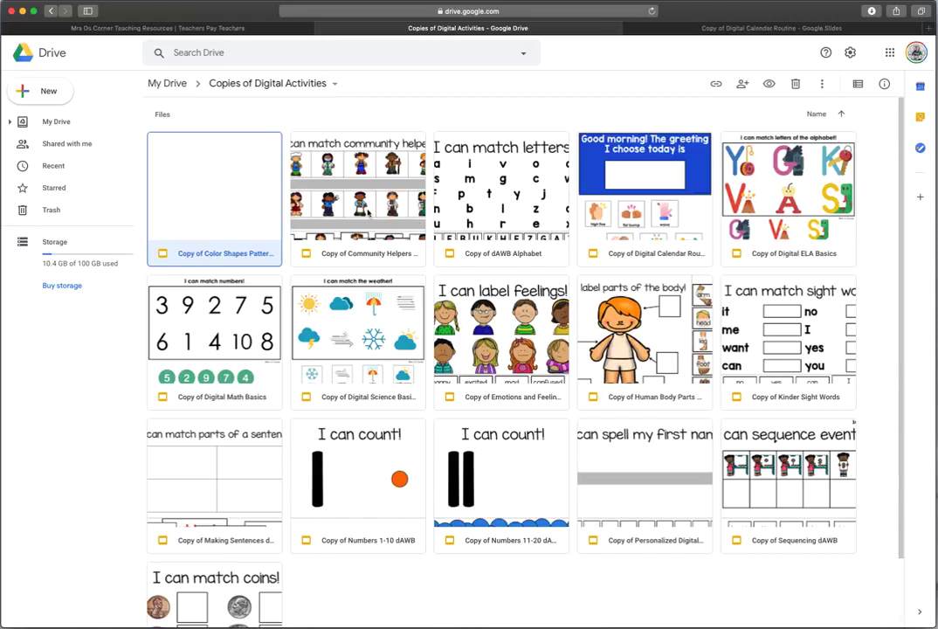
Step: Leave the Teachers Pay Teachers store and return to the Copies of Digital Activities Drive folder
click(217, 28)
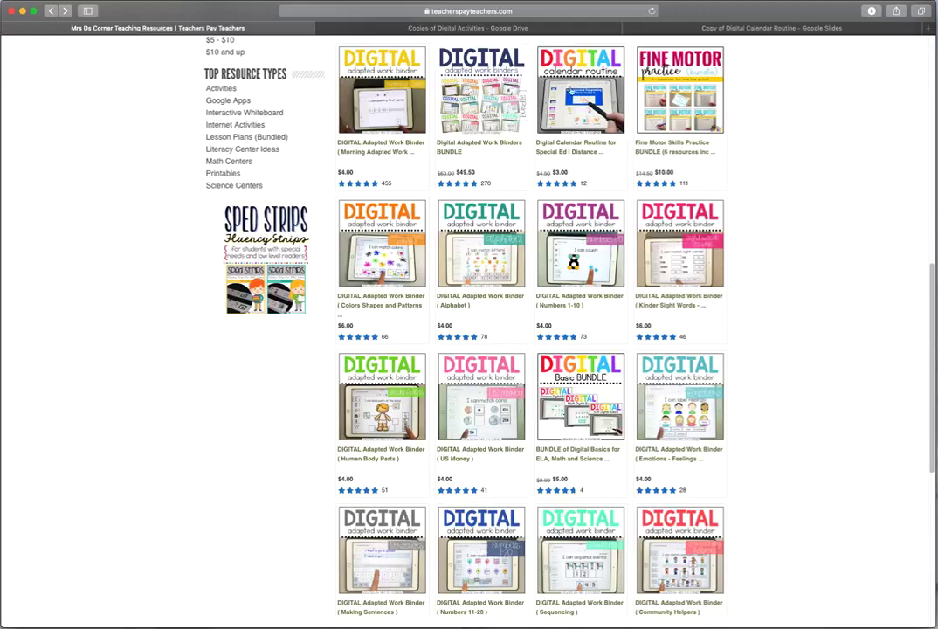
click(404, 26)
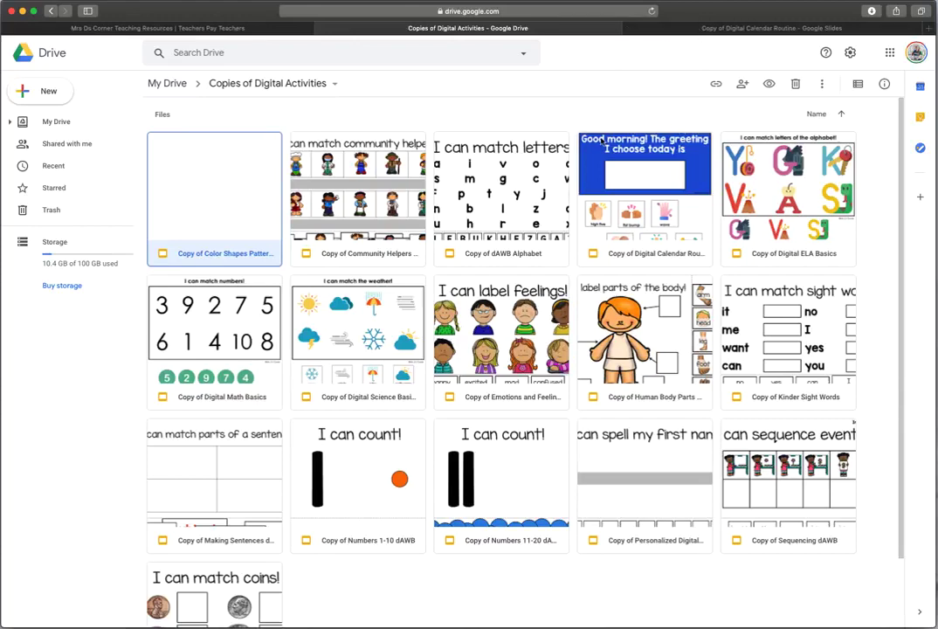
Step: Rename the copied Digital Calendar Routine presentation to the student's first name plus 'Morning Routine'
click(723, 29)
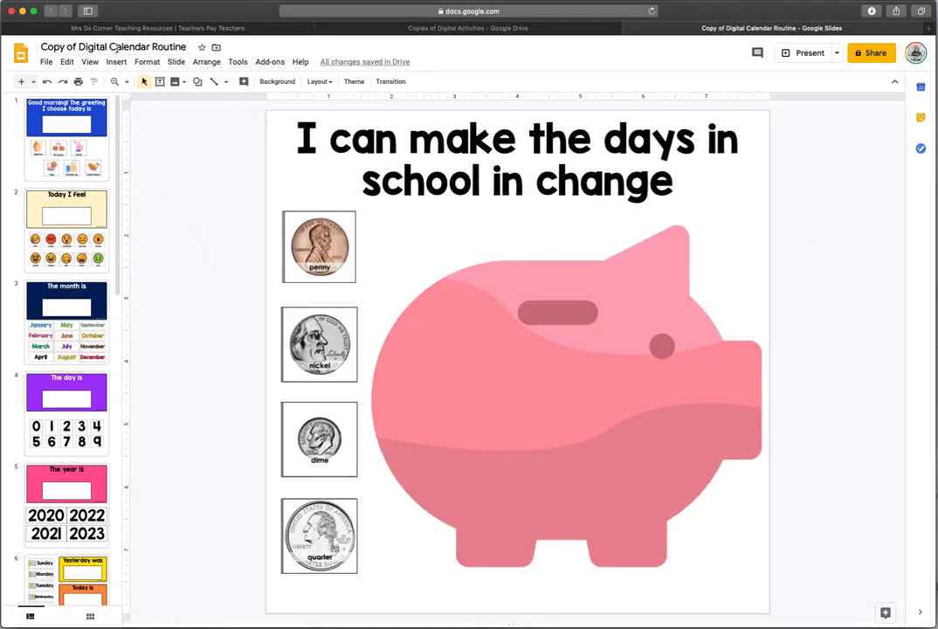
click(117, 48)
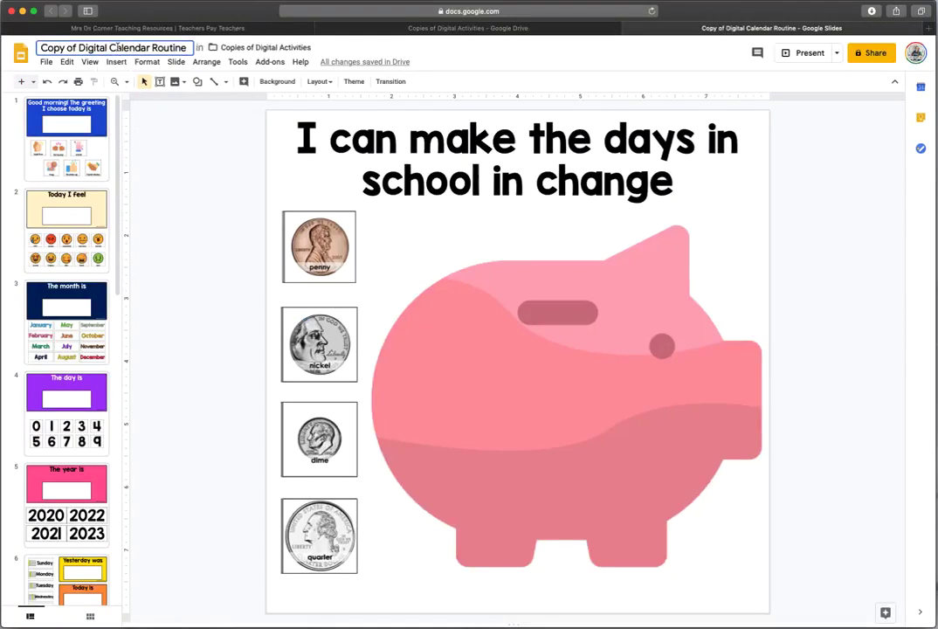
triple_click(118, 48)
text(Stephanie's Morning Routine)
key(Return)
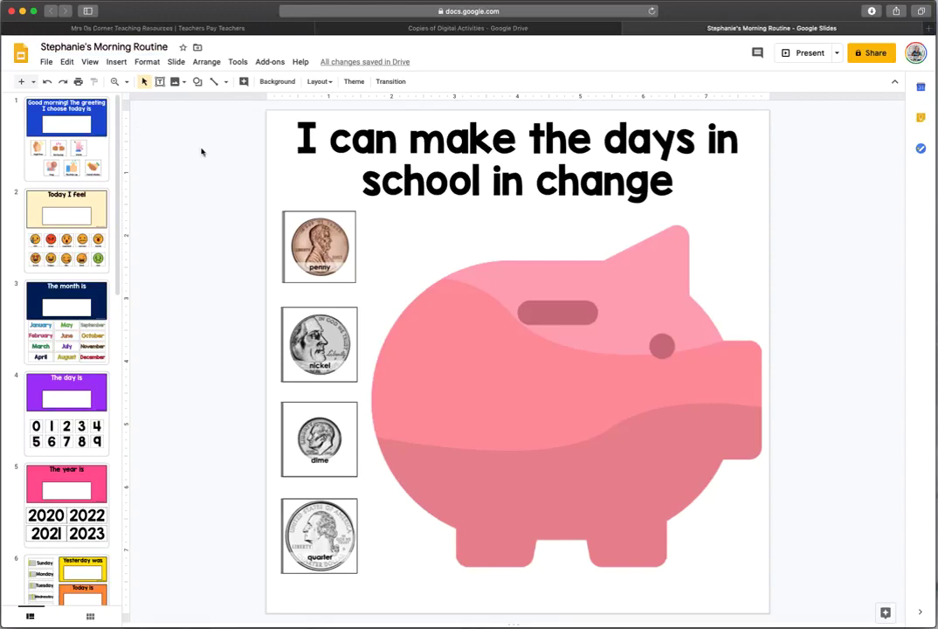
click(464, 29)
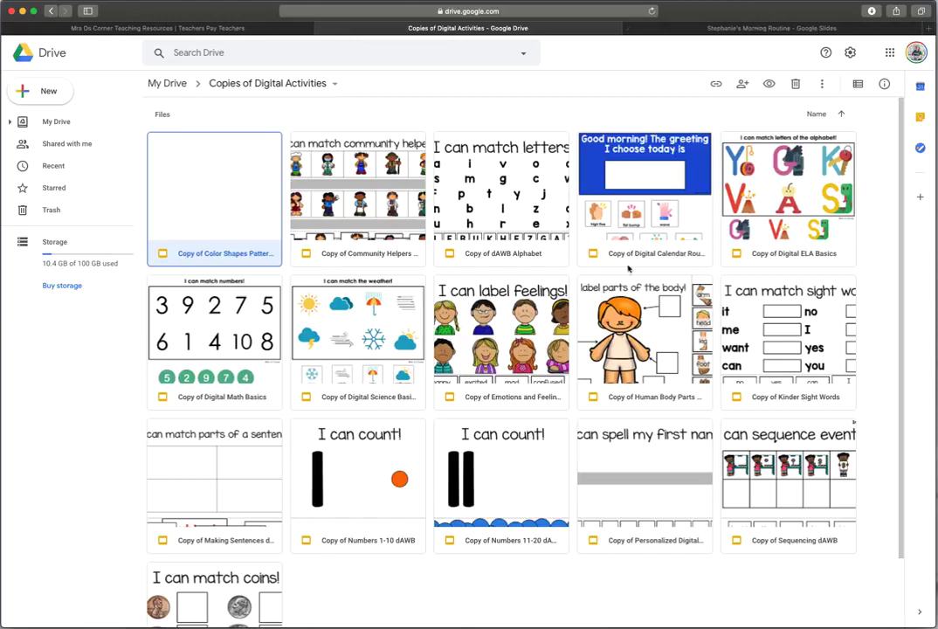
click(753, 32)
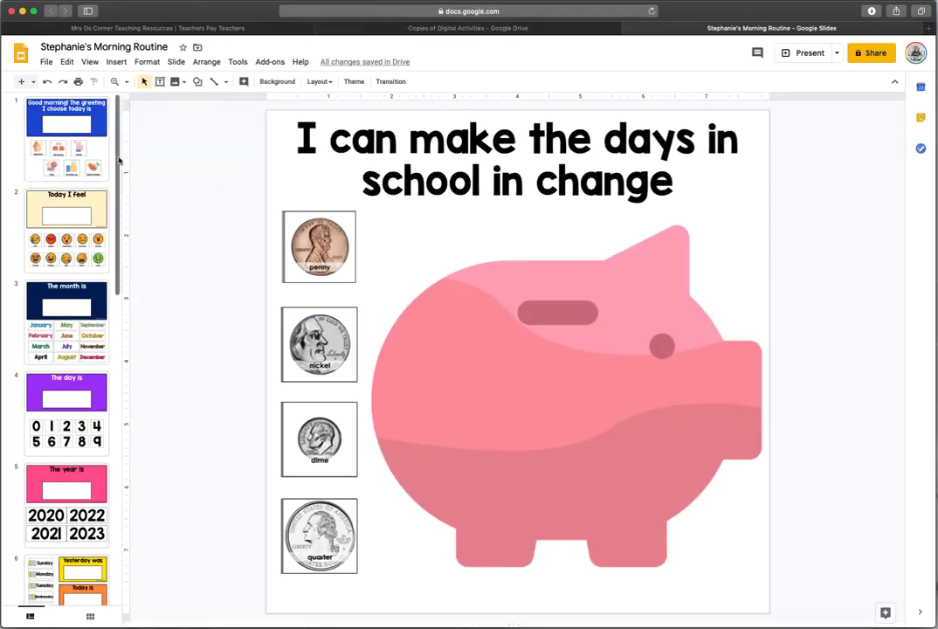
Step: Scroll the filmstrip down to the deck's final slides, then go back to the activities folder
drag(120, 174, 126, 356)
drag(119, 315, 120, 494)
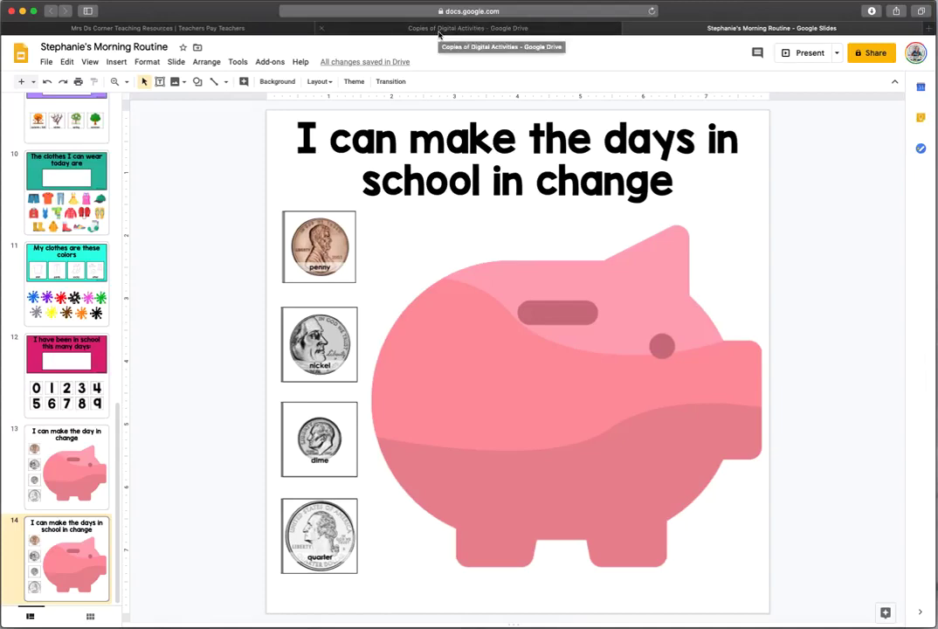
click(439, 31)
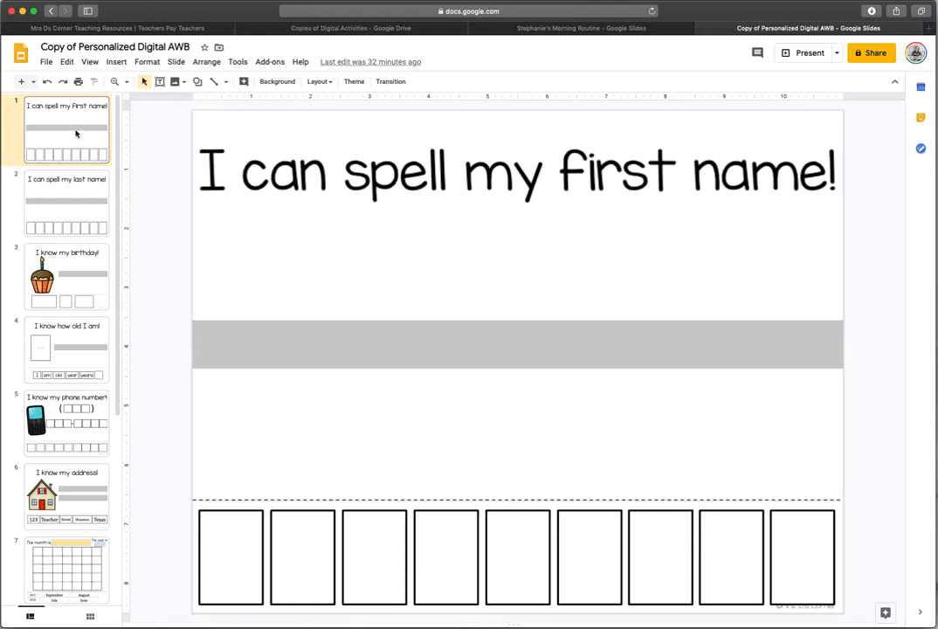
Step: Browse the AWB copy's name, birthday and age slides, trying out multi-slide selections
click(77, 184)
click(72, 142)
right_click(73, 131)
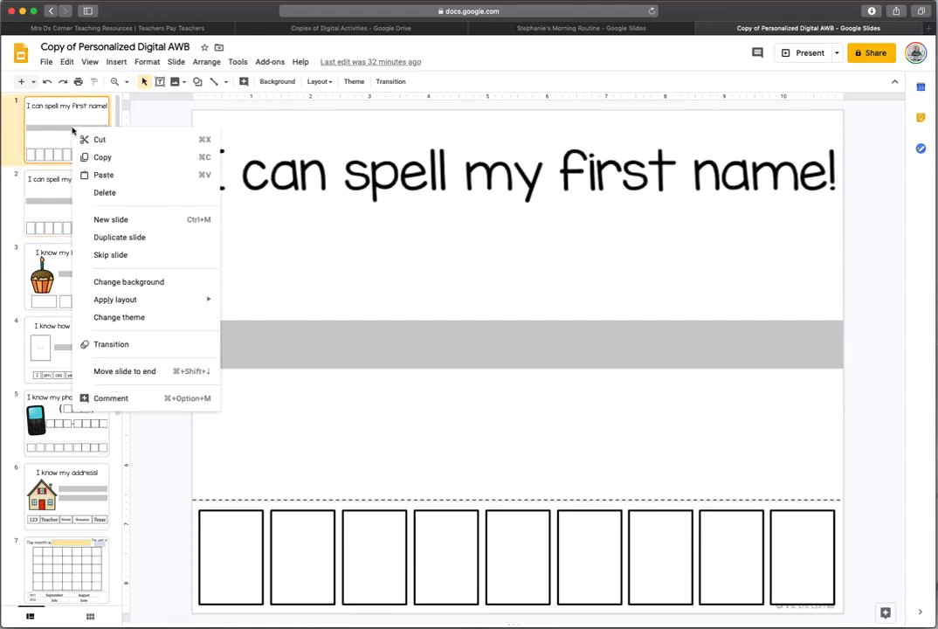
click(51, 191)
click(62, 121)
key(shift+Down)
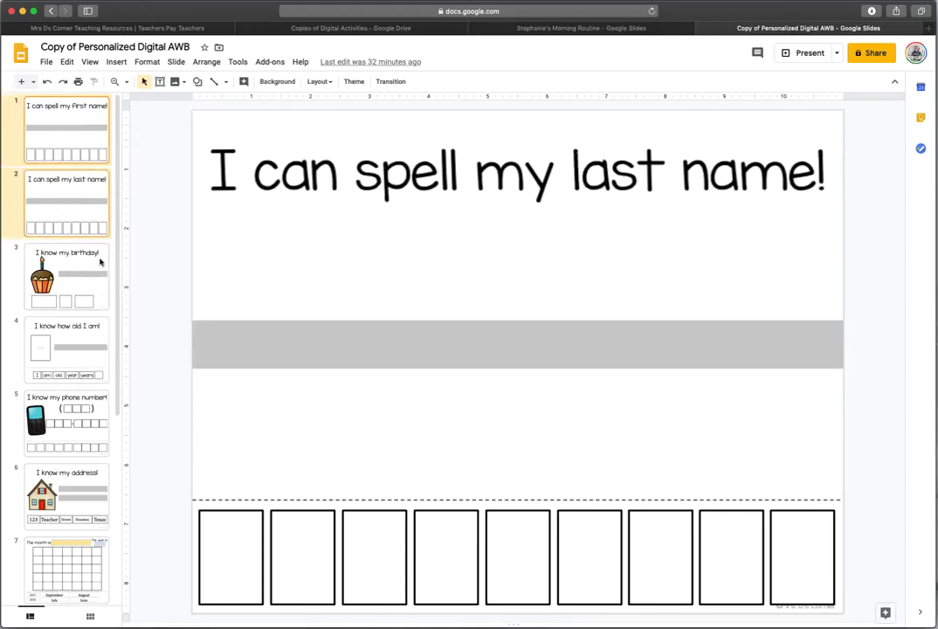
shift+click(75, 140)
shift+click(72, 201)
shift+click(80, 258)
shift+click(83, 372)
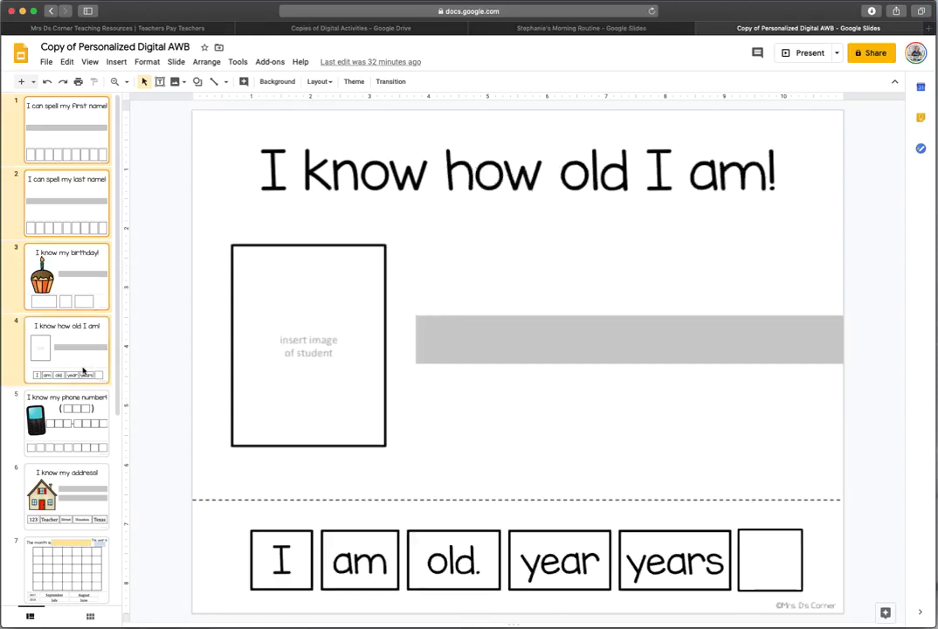
Step: Copy only the 'I can spell my first name!' slide and return to the morning routine deck
click(79, 133)
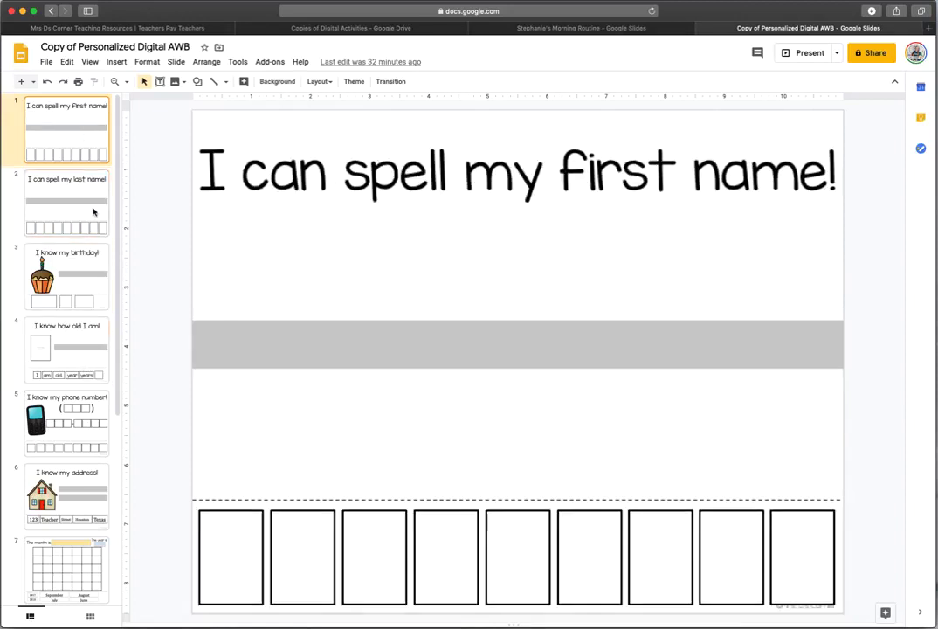
super+click(78, 278)
super+click(89, 358)
super+click(74, 411)
click(91, 141)
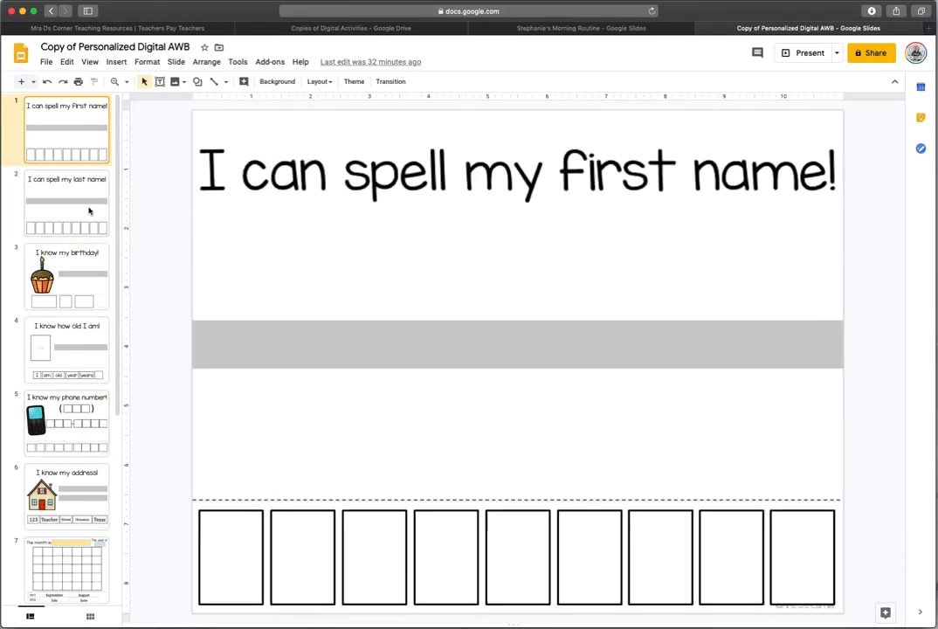
right_click(84, 134)
click(114, 156)
click(570, 29)
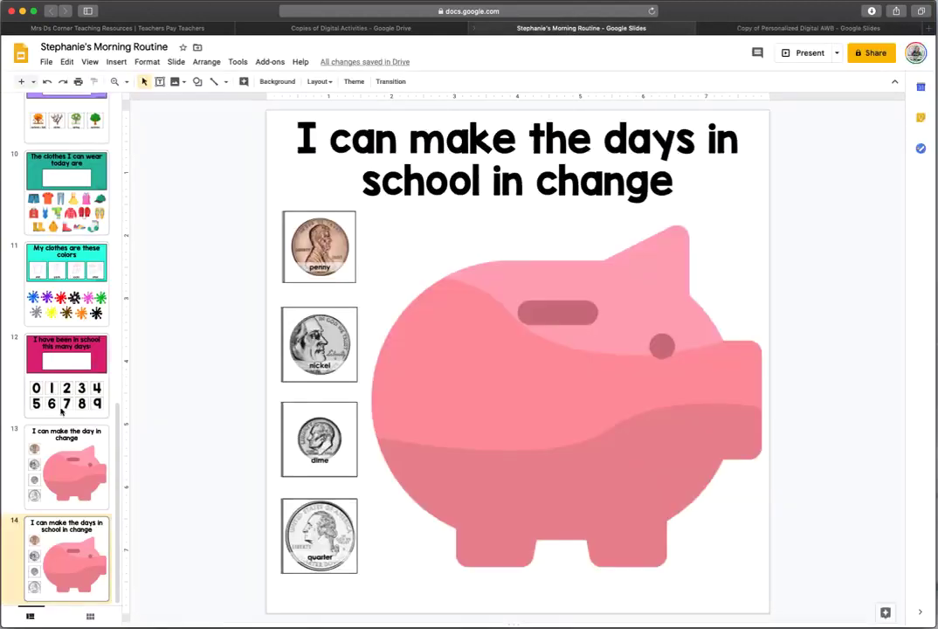
Step: Paste the first-name spelling slide after slide 14, keeping its original styles
right_click(50, 570)
key(Escape)
click(70, 490)
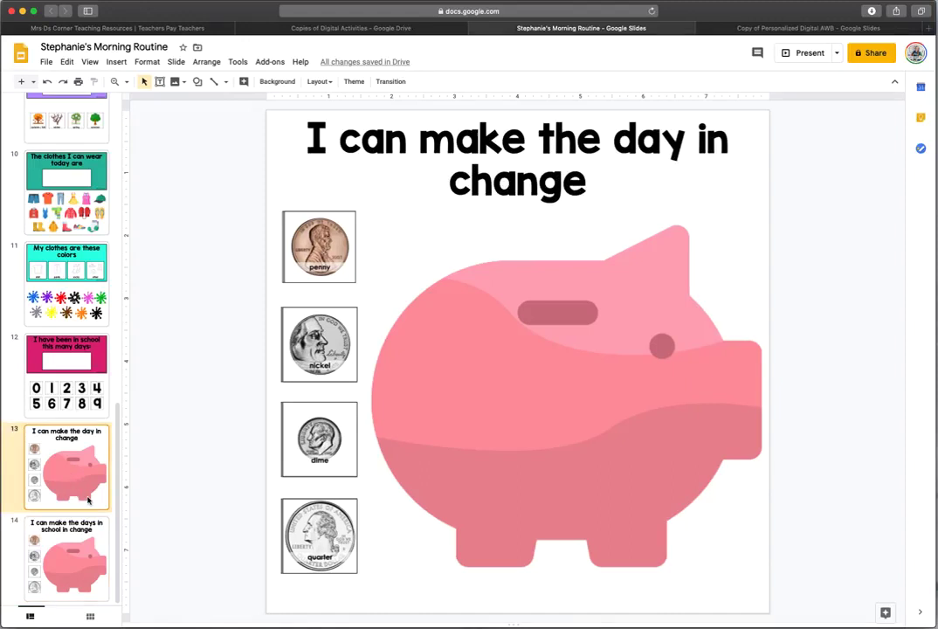
click(74, 567)
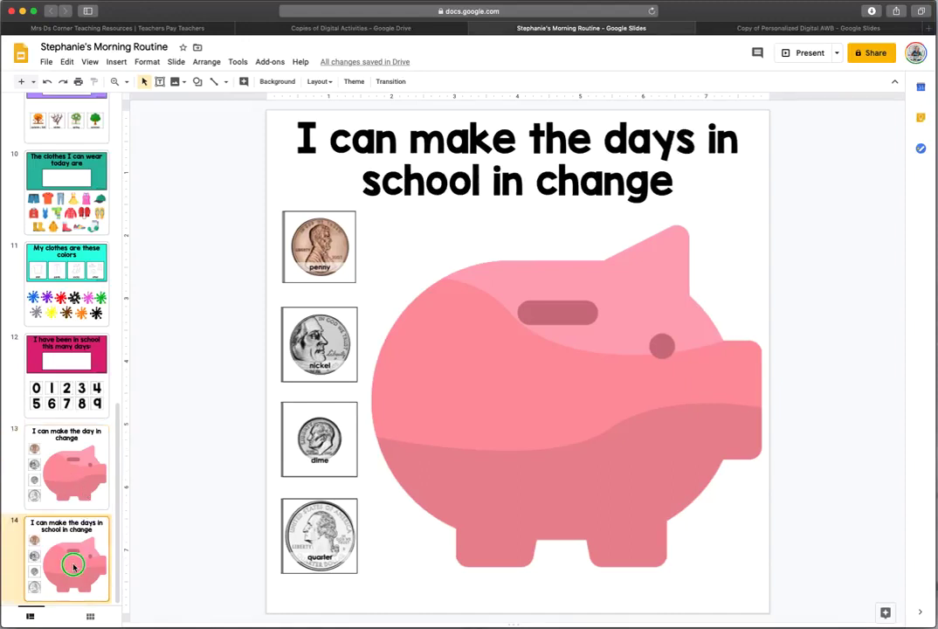
right_click(74, 567)
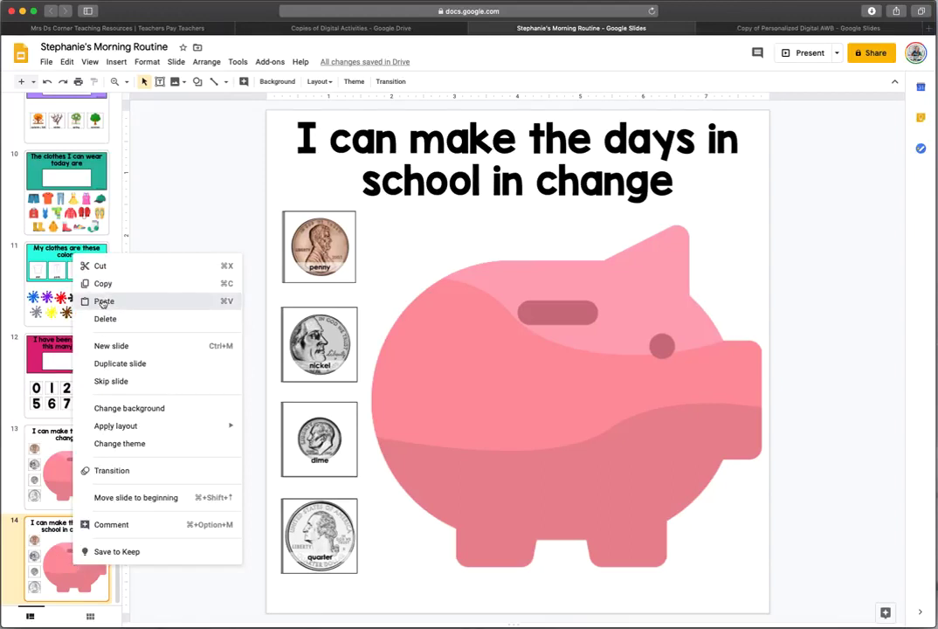
click(103, 301)
click(637, 210)
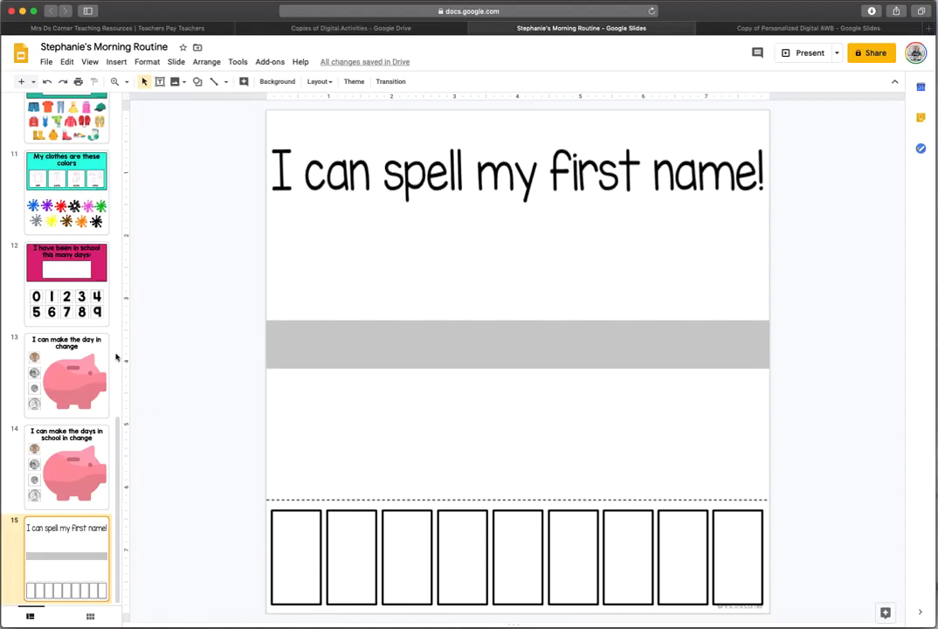
Step: Type one letter of the student's first name into each of the nine letter boxes, scrambled
click(421, 534)
text(s)
click(310, 571)
text(t)
click(592, 562)
text(e)
click(676, 562)
text(p)
click(530, 566)
text(h)
click(349, 562)
text(a)
click(620, 561)
text(n)
click(460, 524)
text(i)
click(729, 559)
text(e)
click(754, 32)
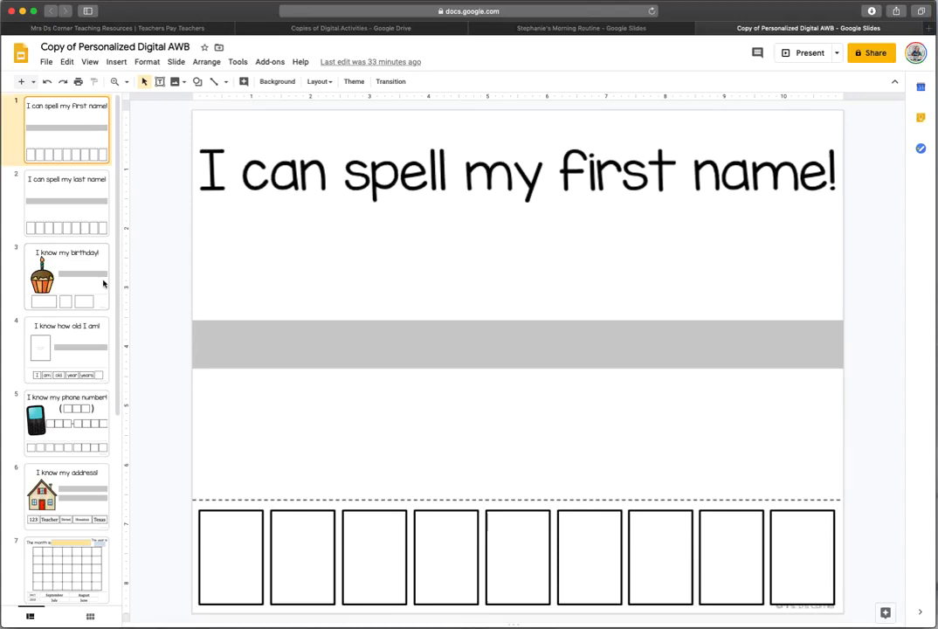
Step: Copy the AWB birthday slide and paste it after slide 15 of the Morning Routine deck
right_click(85, 292)
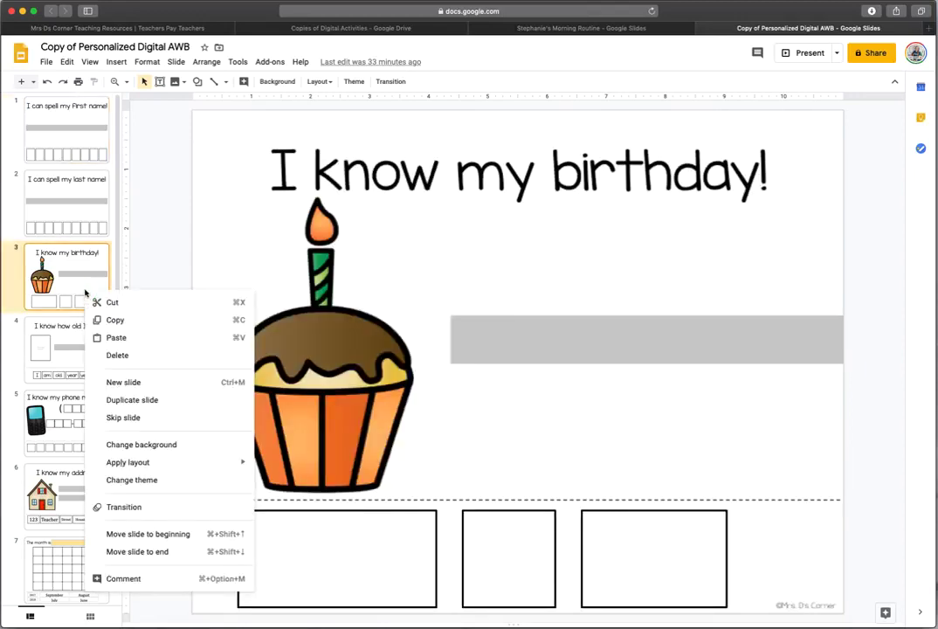
click(115, 320)
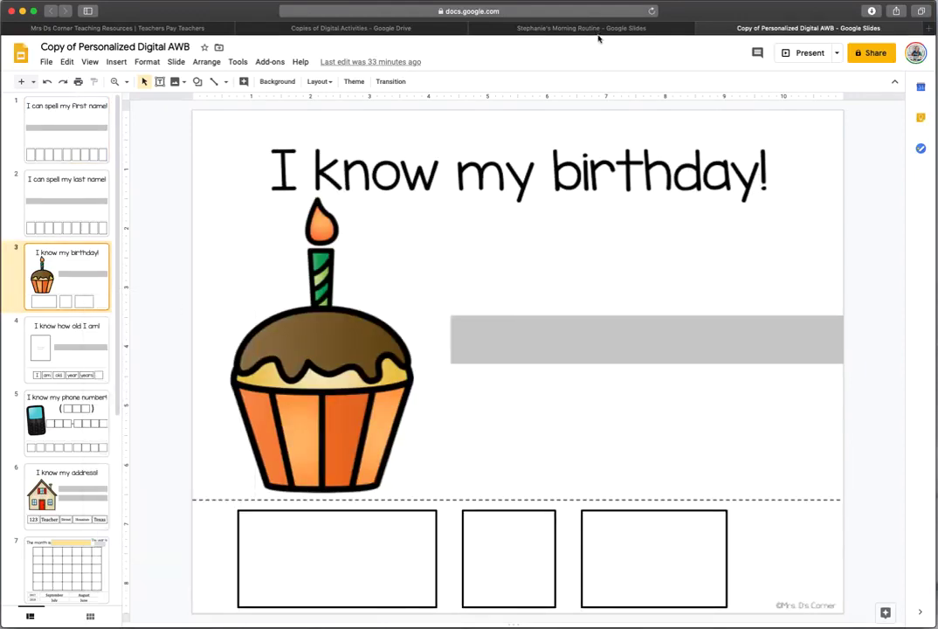
click(599, 35)
right_click(91, 535)
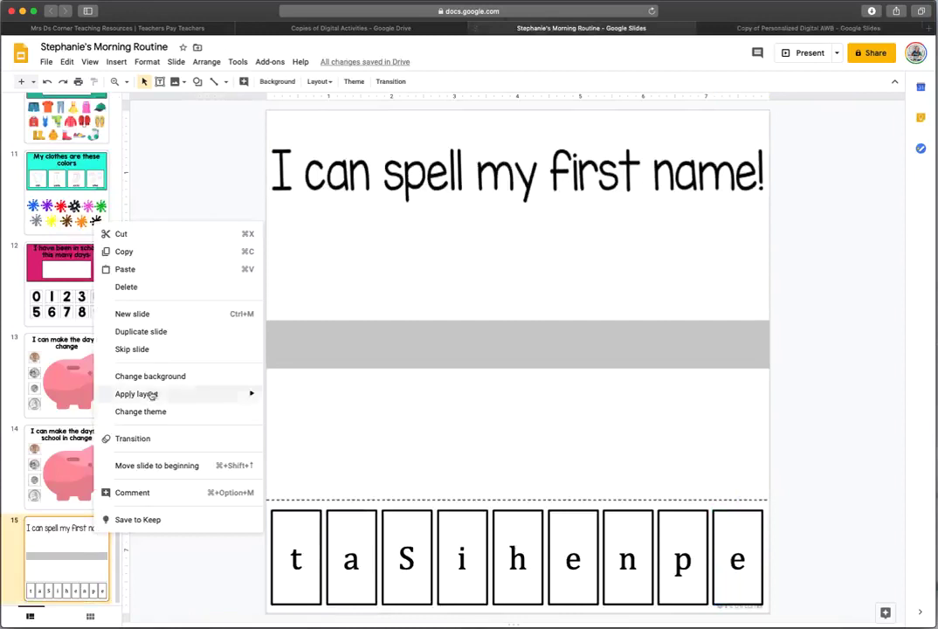
click(131, 270)
Step: Fill the birthday date boxes with January, 25 and 2020 and shuffle the box positions
click(318, 556)
text(January)
click(485, 574)
text(25)
click(620, 549)
text(2020)
click(543, 529)
drag(712, 516, 712, 515)
drag(594, 528, 472, 524)
drag(690, 536, 610, 534)
click(241, 465)
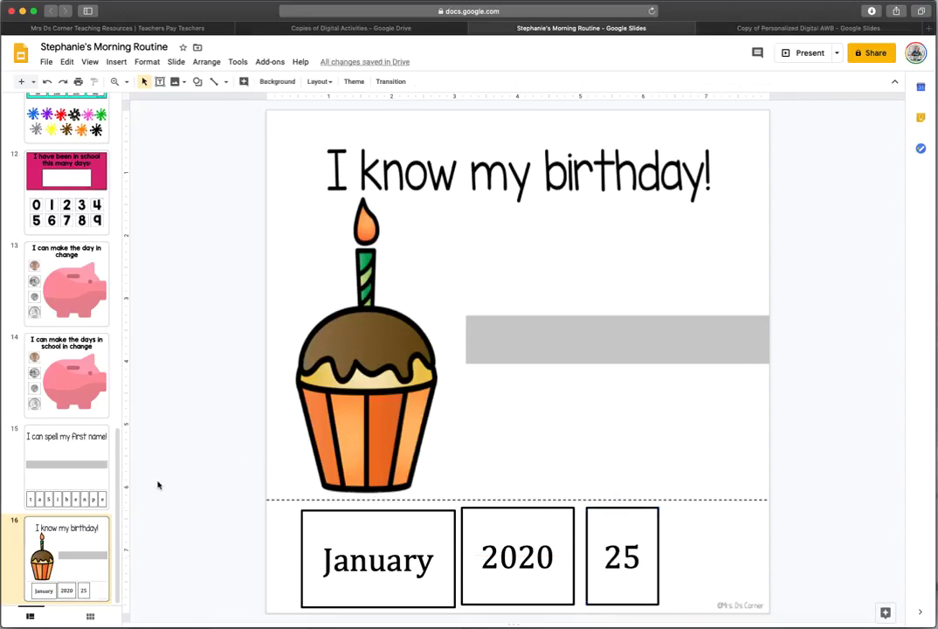
click(774, 29)
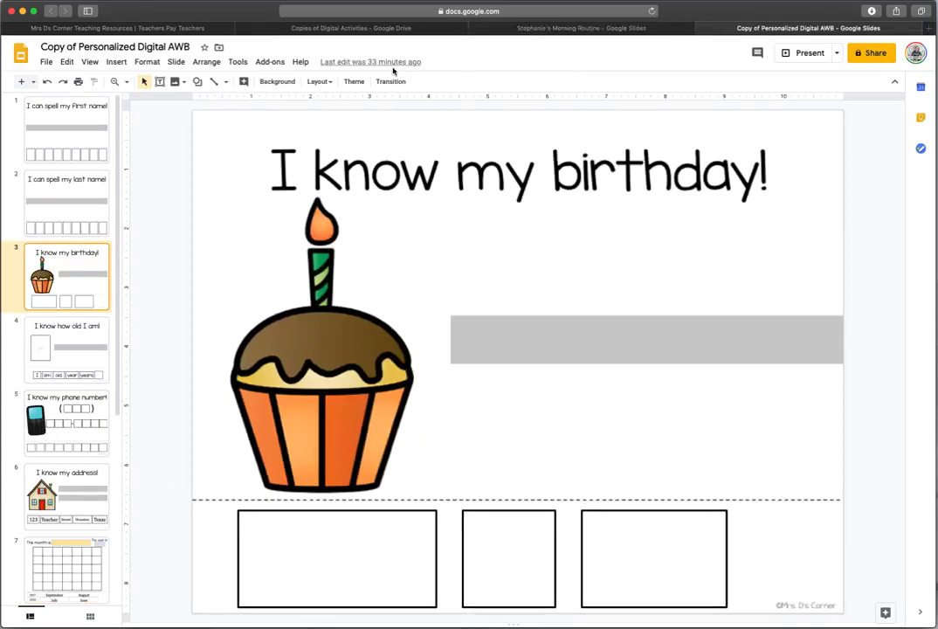
Step: Close the AWB deck and copy the weather-matching and weather vocabulary slides from Digital Science Basics
click(707, 28)
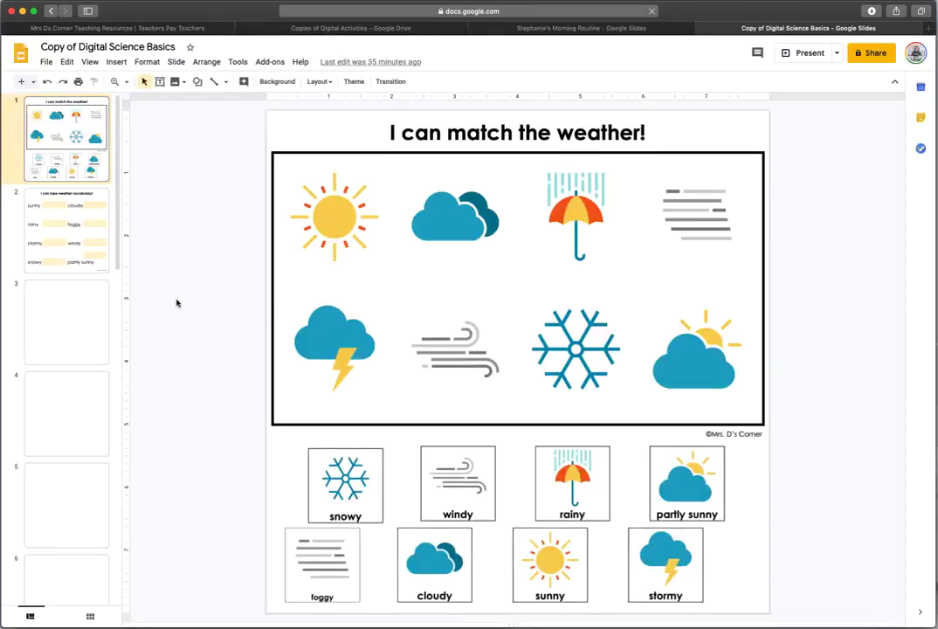
click(61, 250)
click(63, 142)
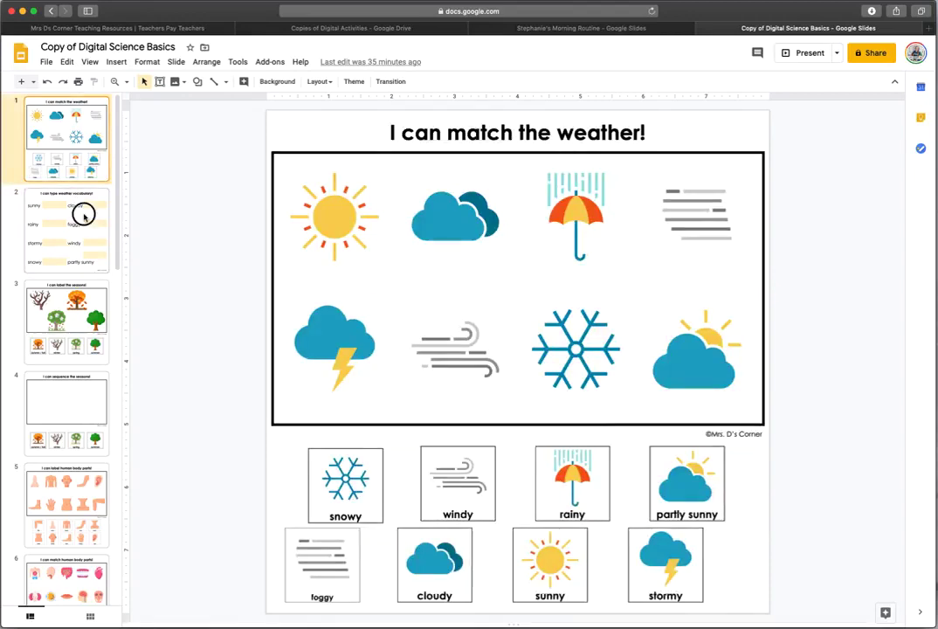
shift+click(83, 218)
right_click(84, 218)
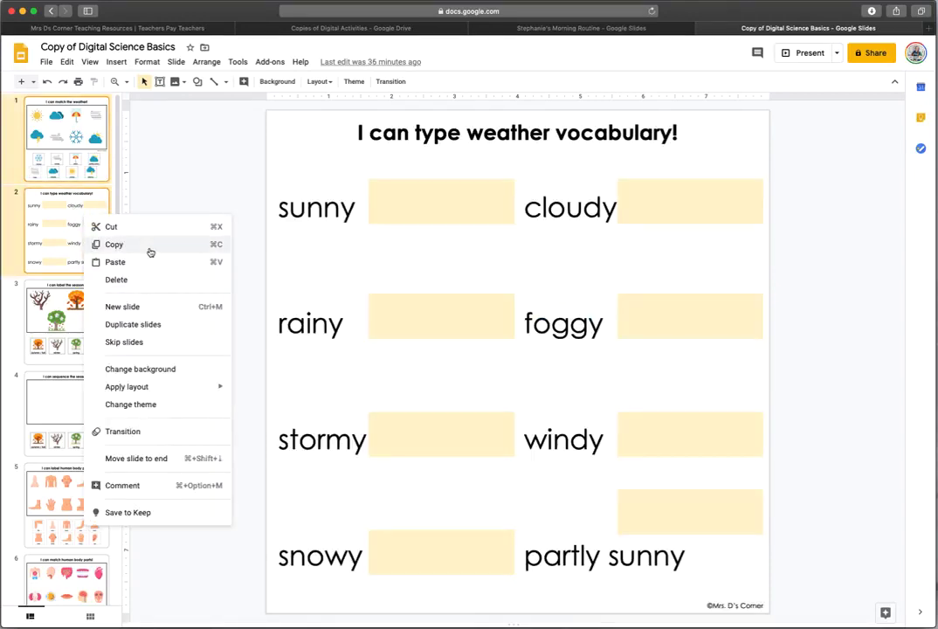
click(150, 247)
click(564, 29)
drag(121, 477, 134, 346)
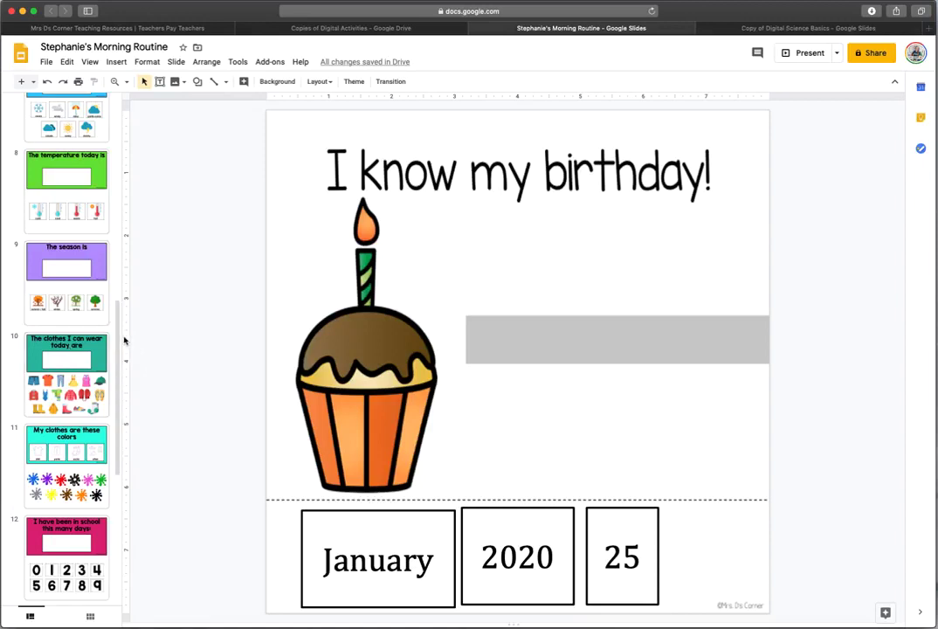
Step: Paste the two weather slides after slide 11, the clothes colors slide, and check them
drag(121, 338, 120, 314)
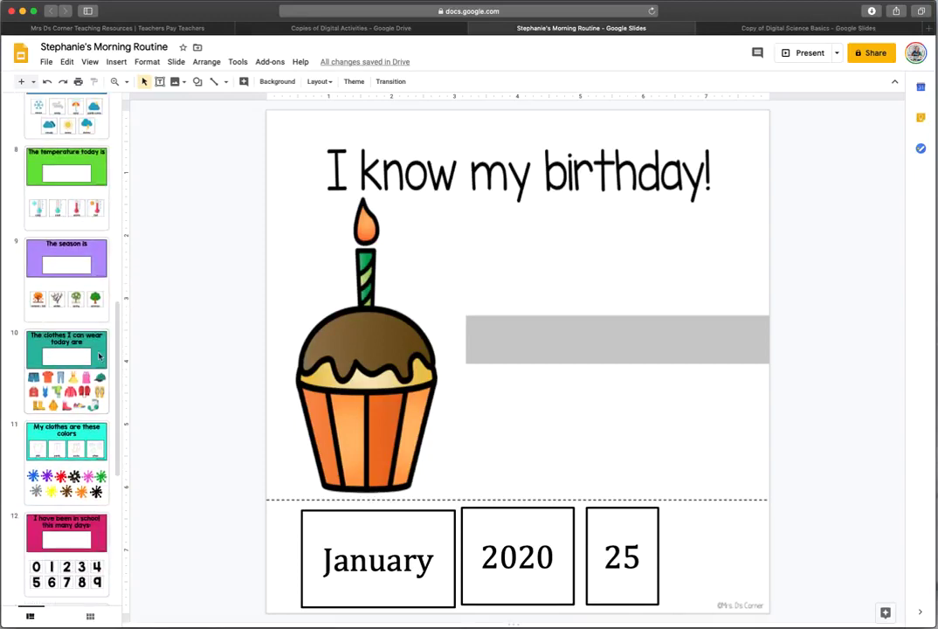
click(79, 332)
click(84, 446)
right_click(90, 452)
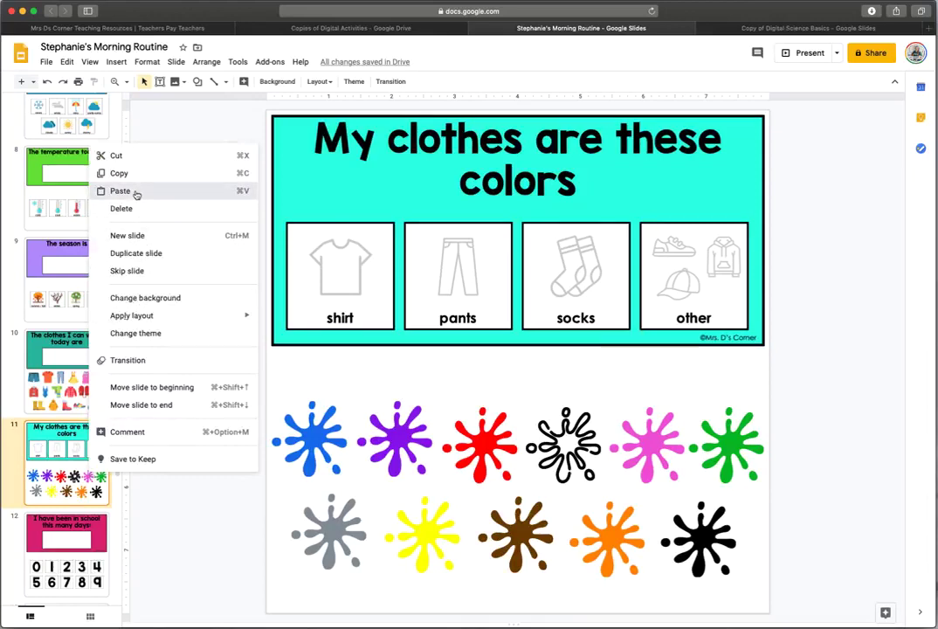
click(131, 190)
drag(122, 436, 119, 478)
click(78, 231)
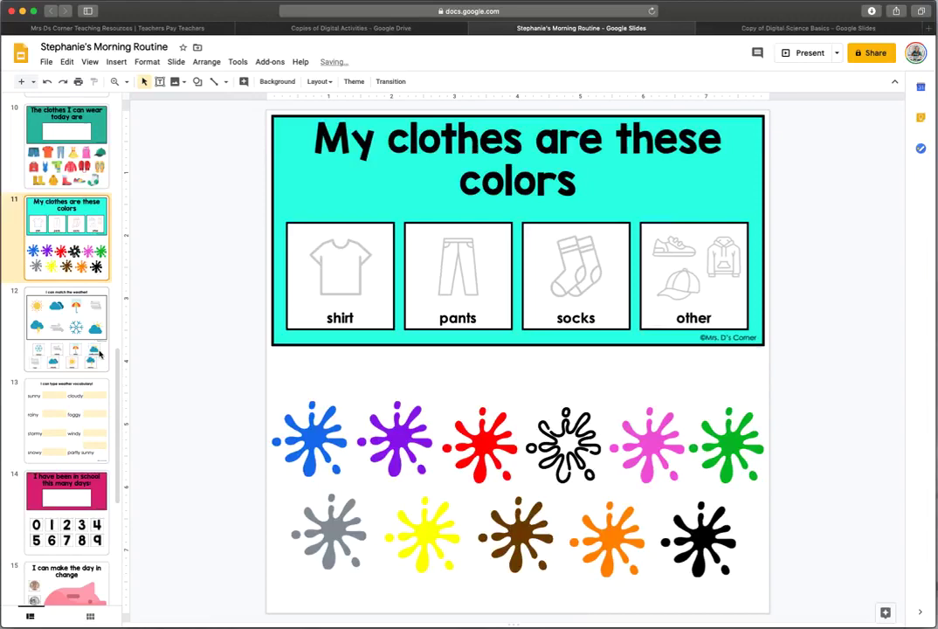
click(87, 301)
click(84, 449)
key(Down)
Step: Delete the two misplaced weather slides at positions 12–13
drag(120, 446, 123, 586)
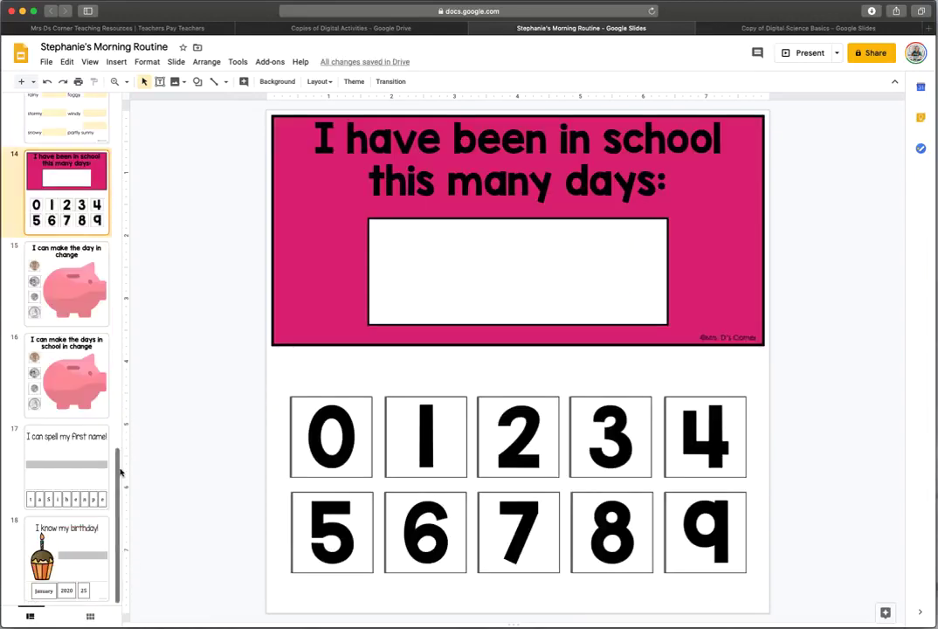
drag(117, 471, 121, 356)
click(75, 299)
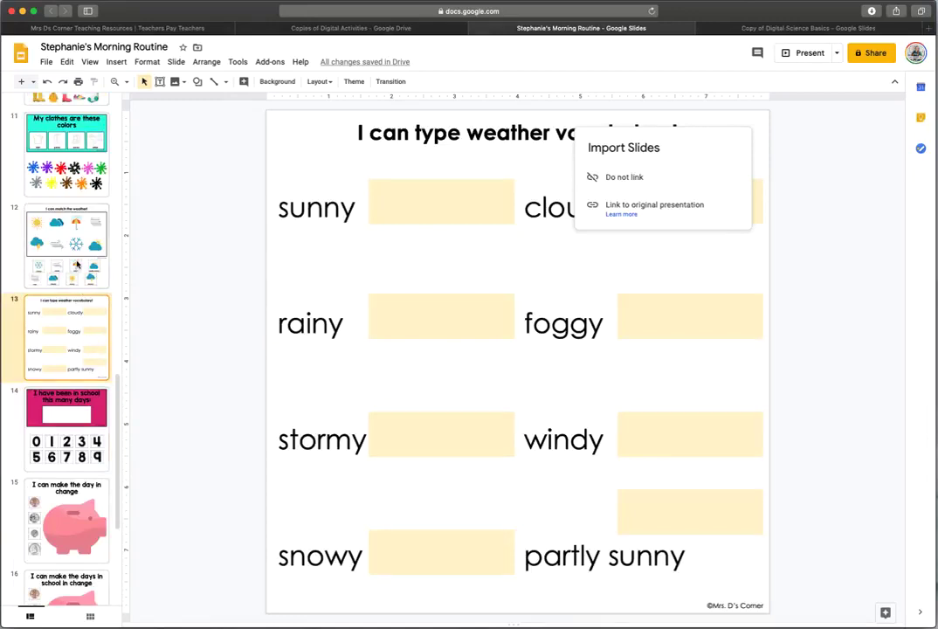
shift+click(76, 265)
key(Delete)
Step: Paste the weather slides after the birthday slide as slides 17–18 and close the science deck
scroll(109, 454, down, 1)
click(90, 566)
right_click(90, 566)
click(130, 298)
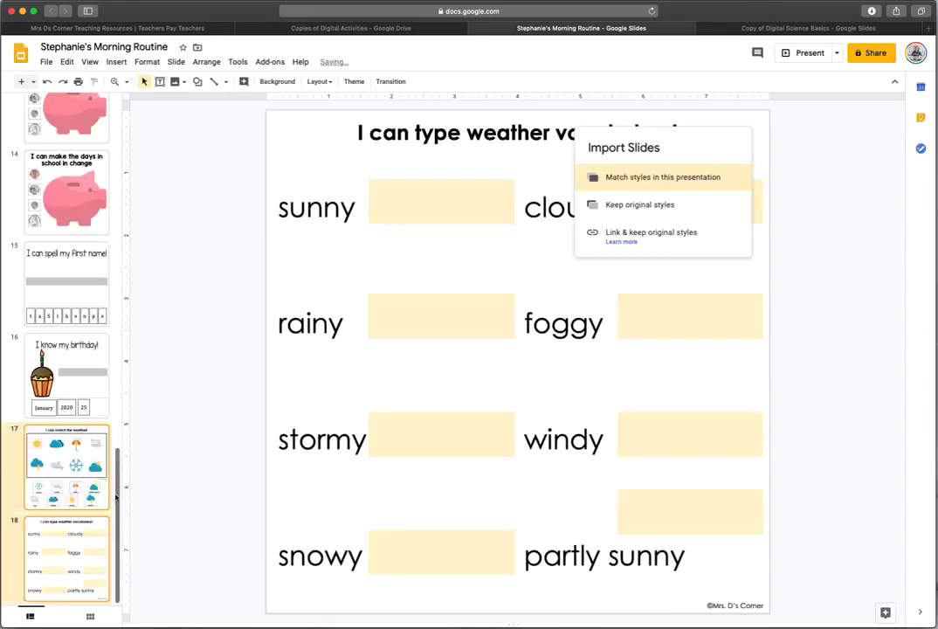
click(706, 30)
click(704, 30)
click(468, 28)
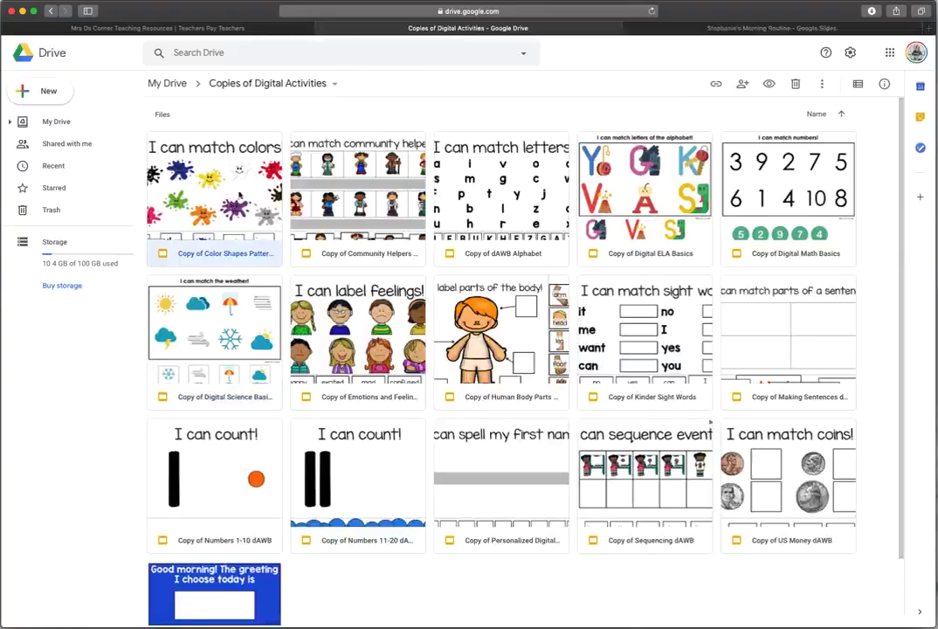
Step: Open the Color Shapes Patterns deck and copy its first 'I can match colors!' slide
double_click(206, 158)
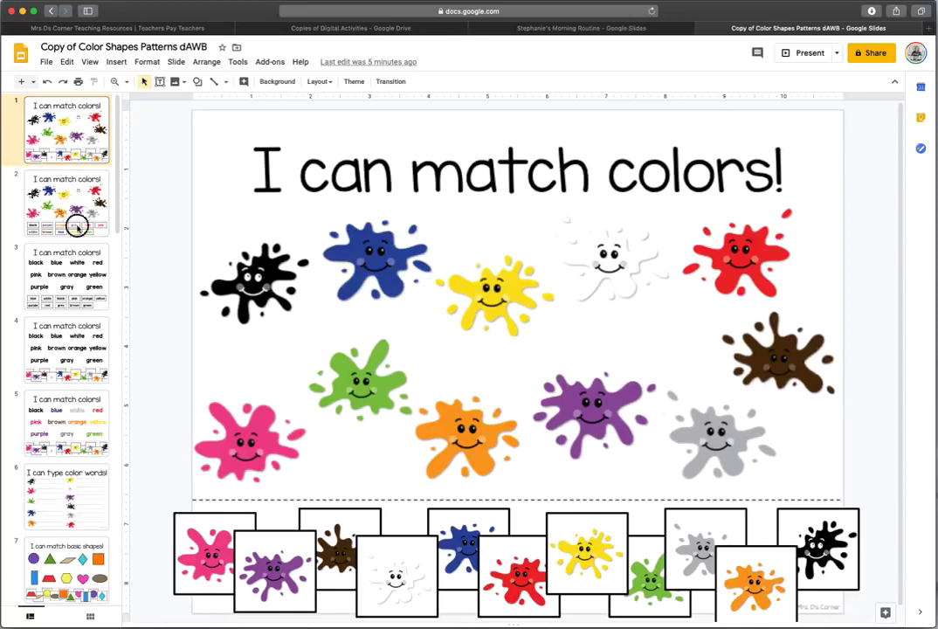
click(68, 194)
click(78, 265)
click(93, 327)
click(88, 135)
right_click(90, 131)
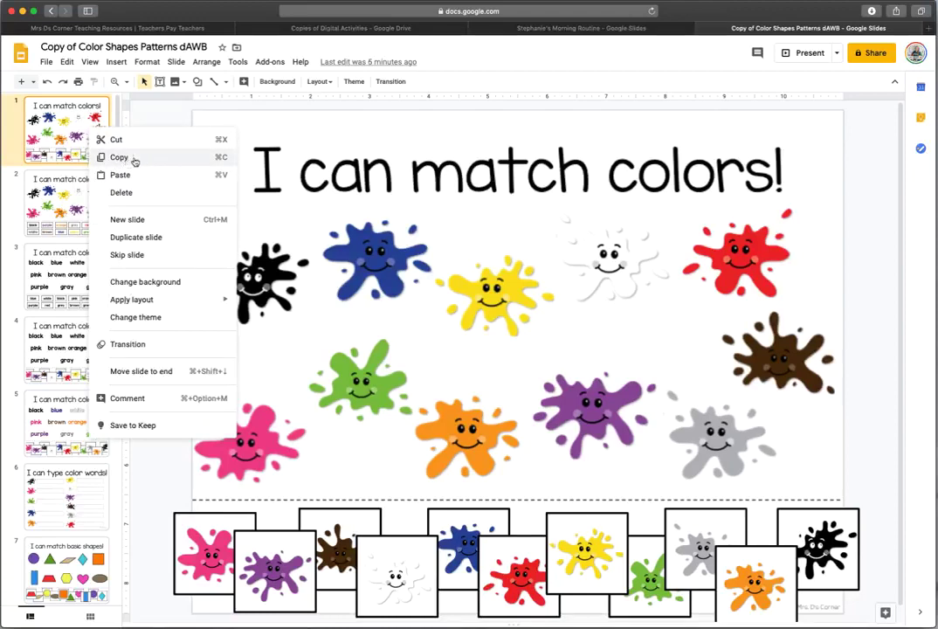
click(124, 159)
Step: Paste the color-matching slide after slide 18 in Morning Routine, keeping original styles
click(528, 28)
right_click(71, 529)
click(106, 269)
click(634, 208)
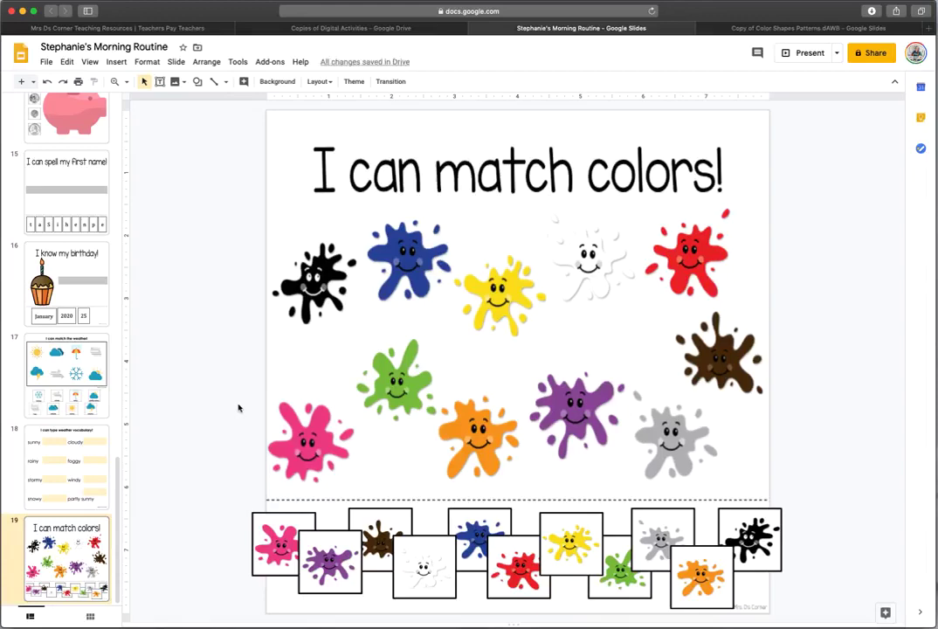
click(384, 29)
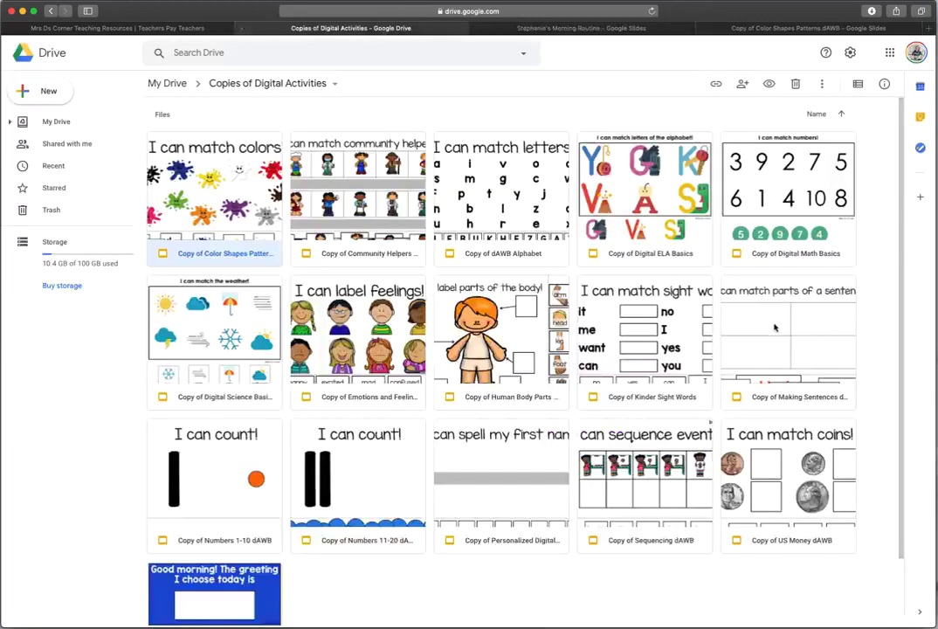